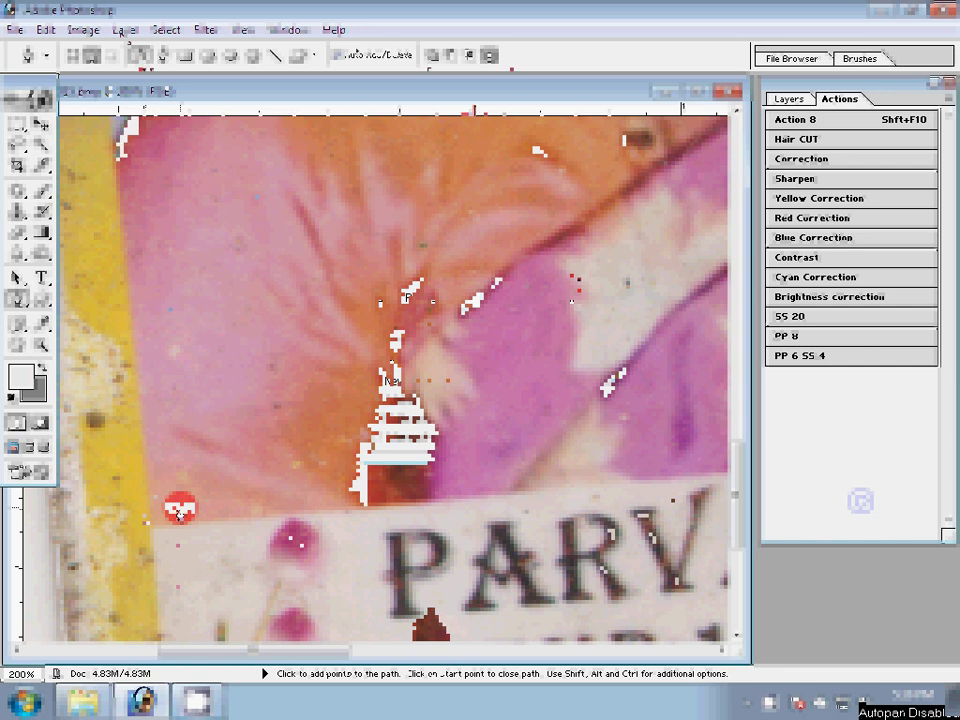
Open the Layer menu's New commands to duplicate the photo onto a new layer.
{"action": "left_click", "coordinate": [124, 30]}
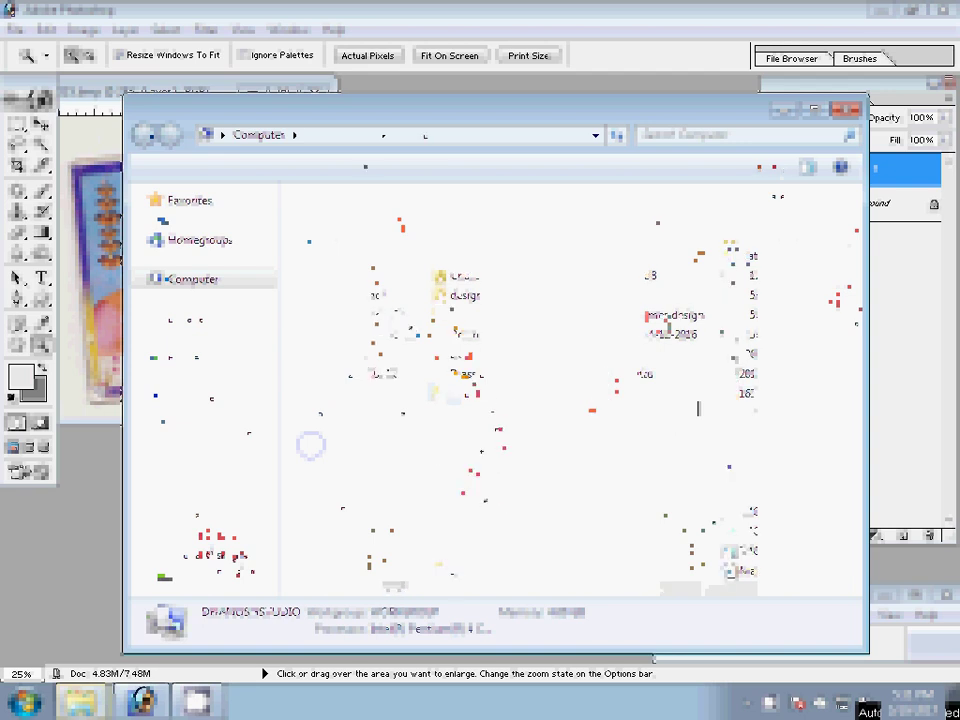
Browse into Drass 1 and its photo subfolder, then return to LOCAL DISK (D:).
{"action": "double_click", "coordinate": [553, 362]}
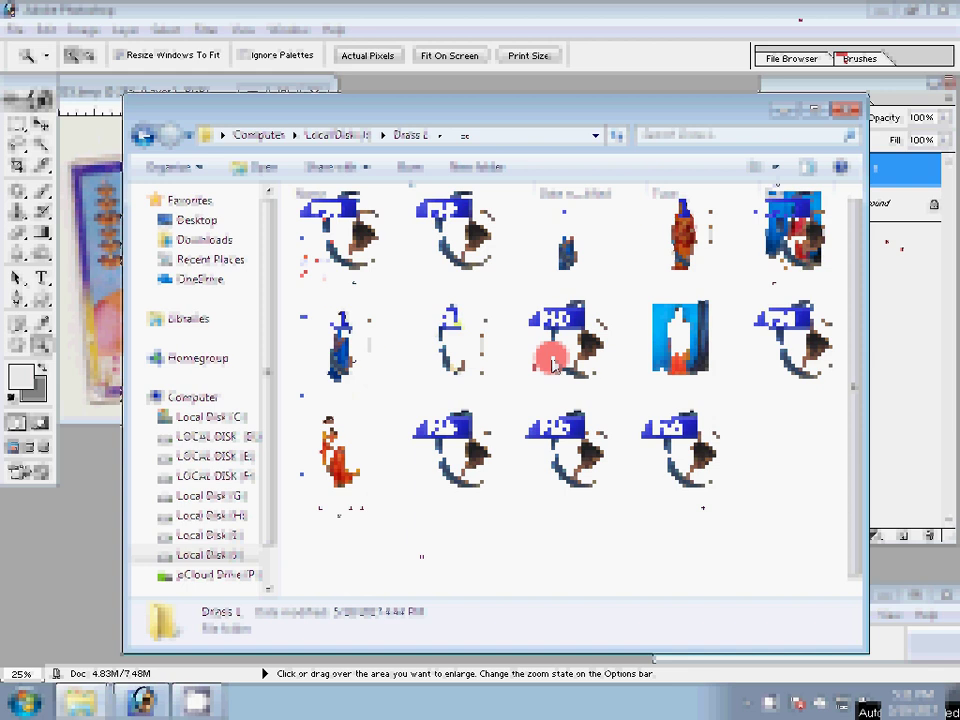
{"action": "double_click", "coordinate": [553, 360]}
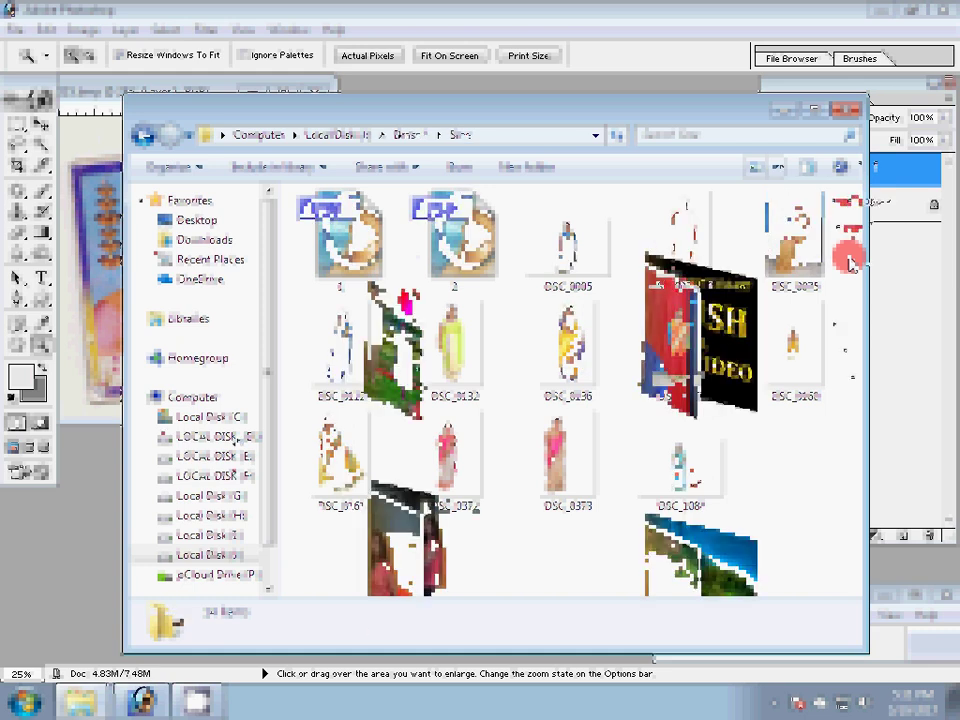
{"action": "key", "text": "BackSpace"}
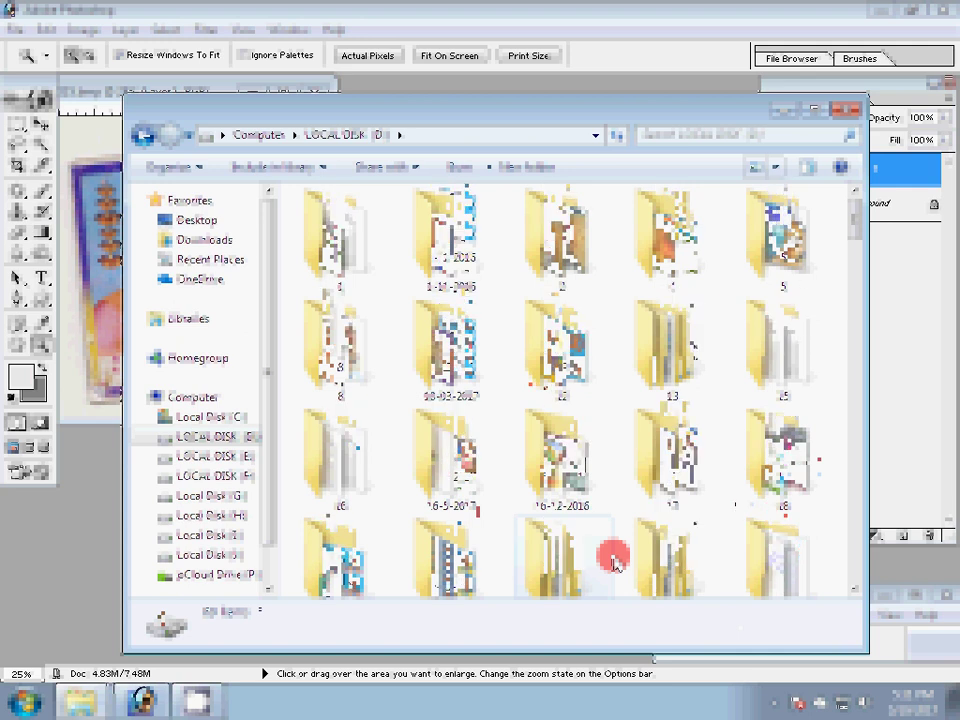
{"action": "double_click", "coordinate": [614, 561]}
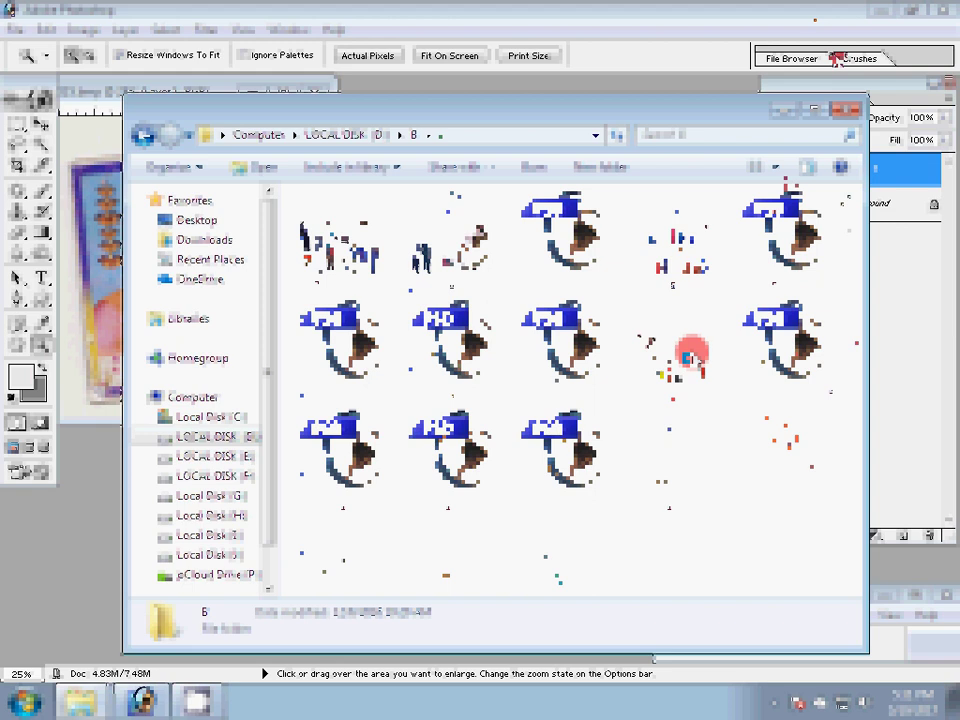
{"action": "double_click", "coordinate": [692, 360]}
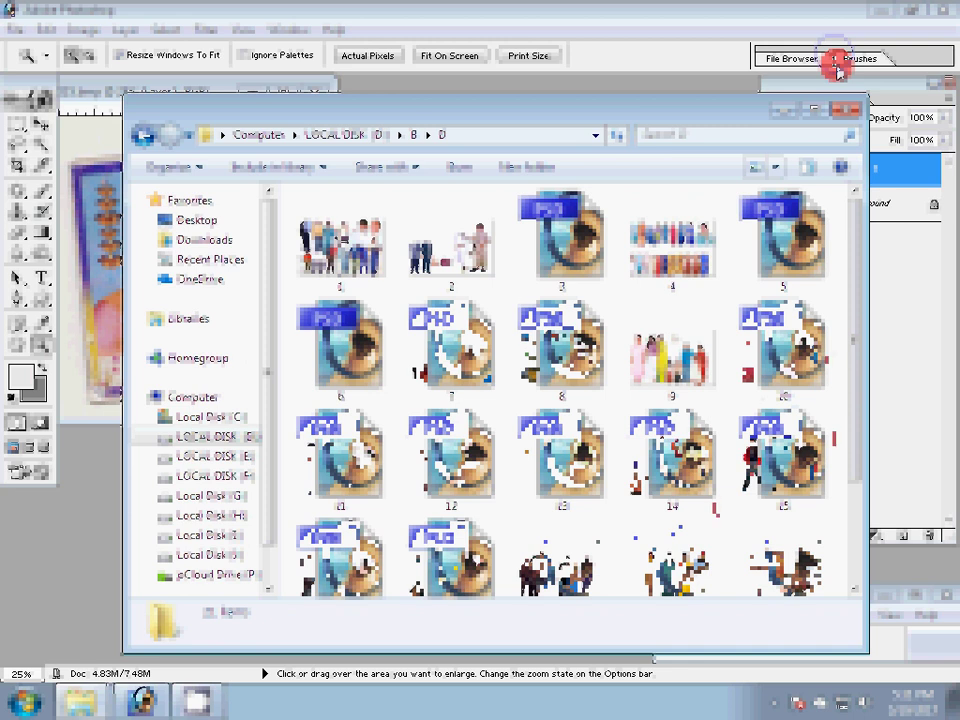
{"action": "left_click", "coordinate": [815, 343]}
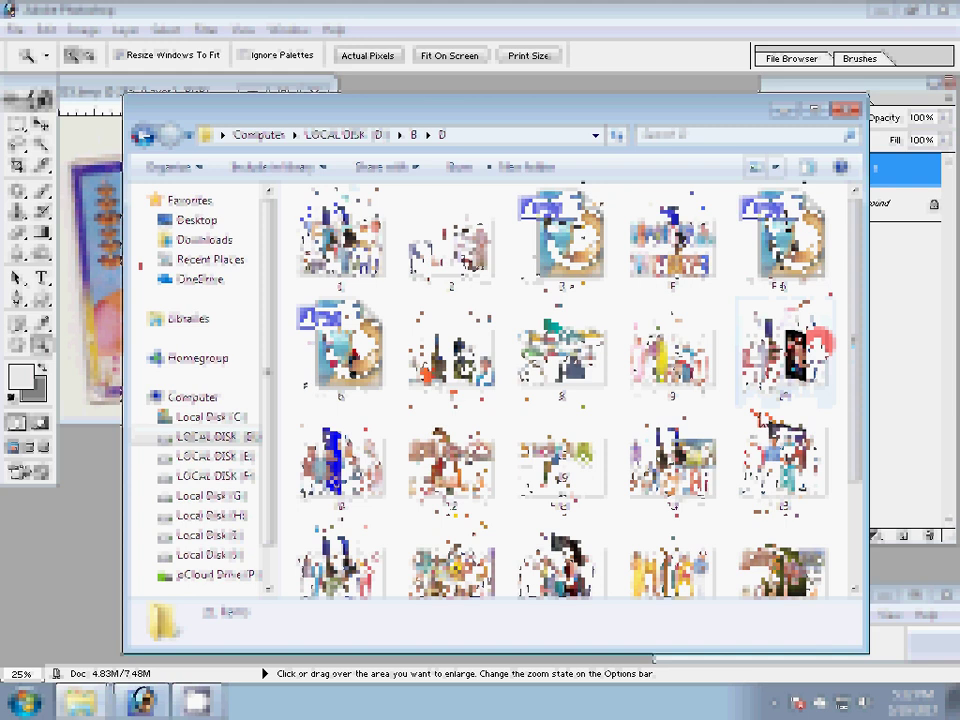
{"action": "key", "text": "BackSpace"}
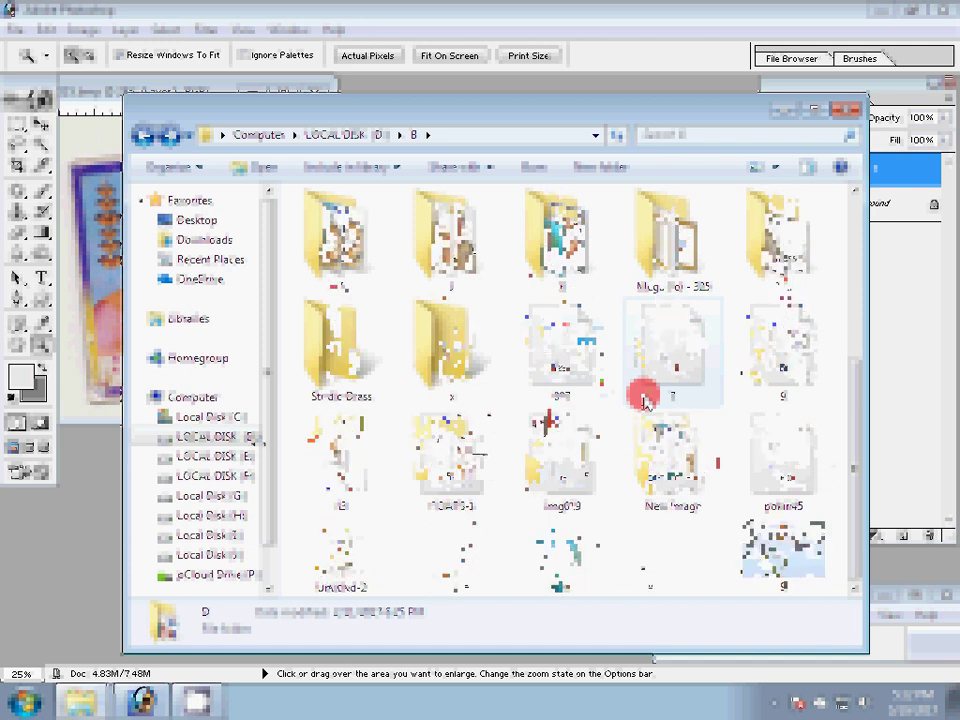
{"action": "key", "text": "BackSpace"}
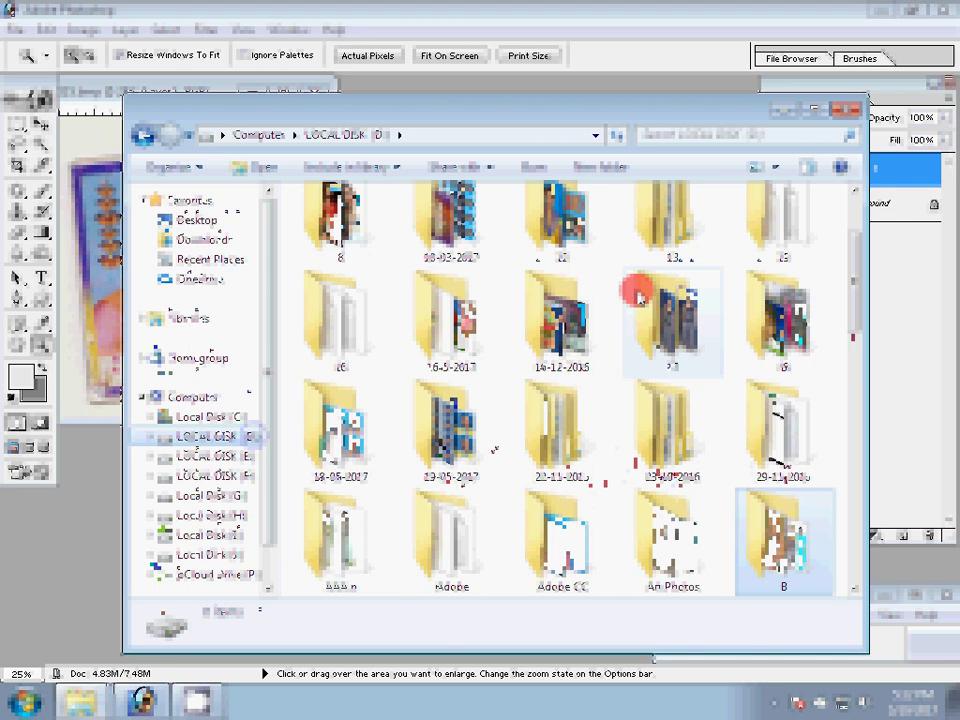
{"action": "left_click_drag", "start_coordinate": [853, 300], "coordinate": [853, 392]}
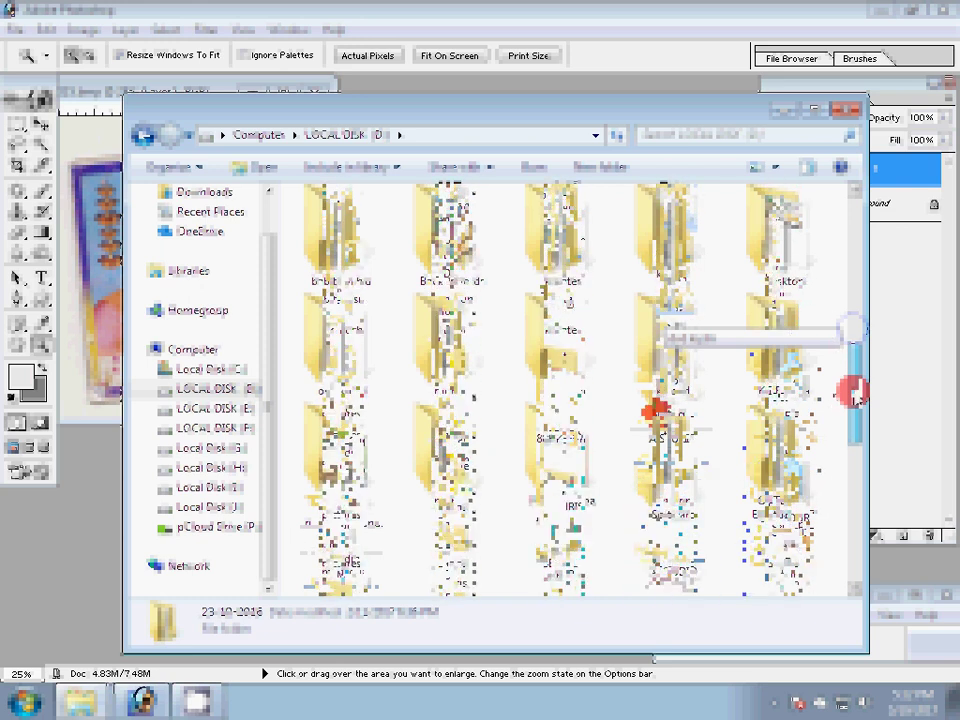
Browse Hot Print's Nisargh photos, then return to the Hot Print subfolder list.
{"action": "double_click", "coordinate": [407, 292]}
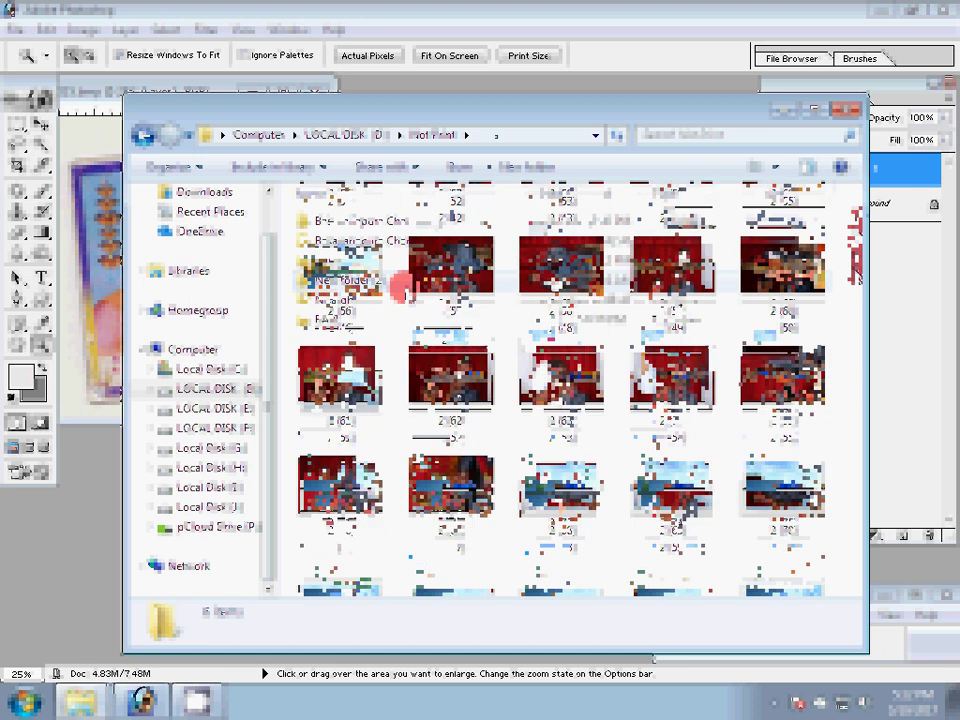
{"action": "scroll", "coordinate": [403, 287], "scroll_direction": "down", "scroll_amount": 5}
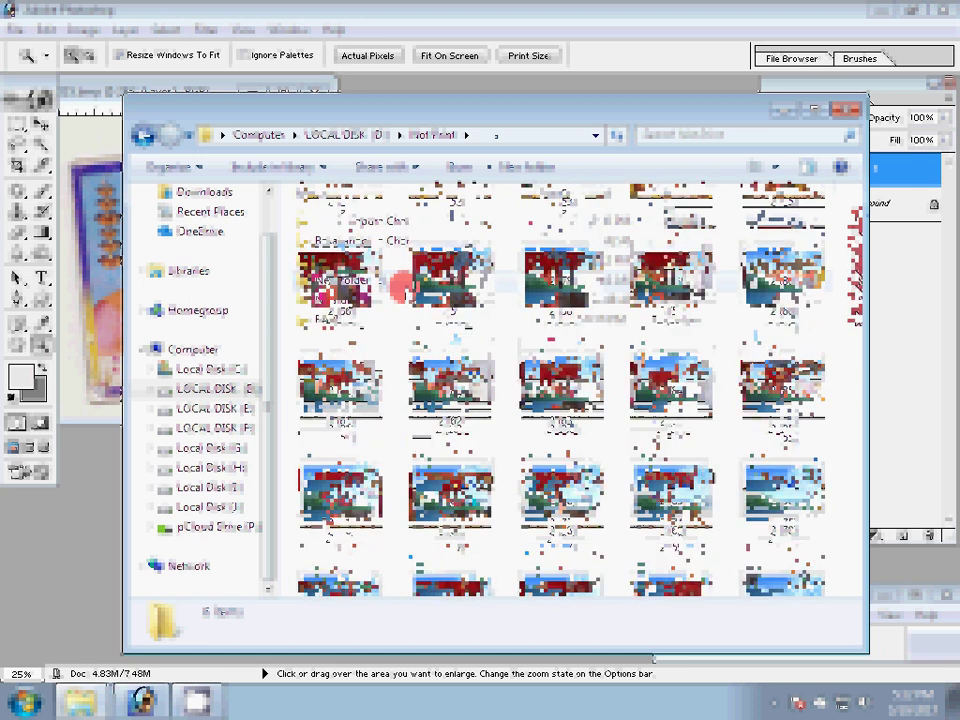
{"action": "scroll", "coordinate": [403, 287], "scroll_direction": "down", "scroll_amount": 10}
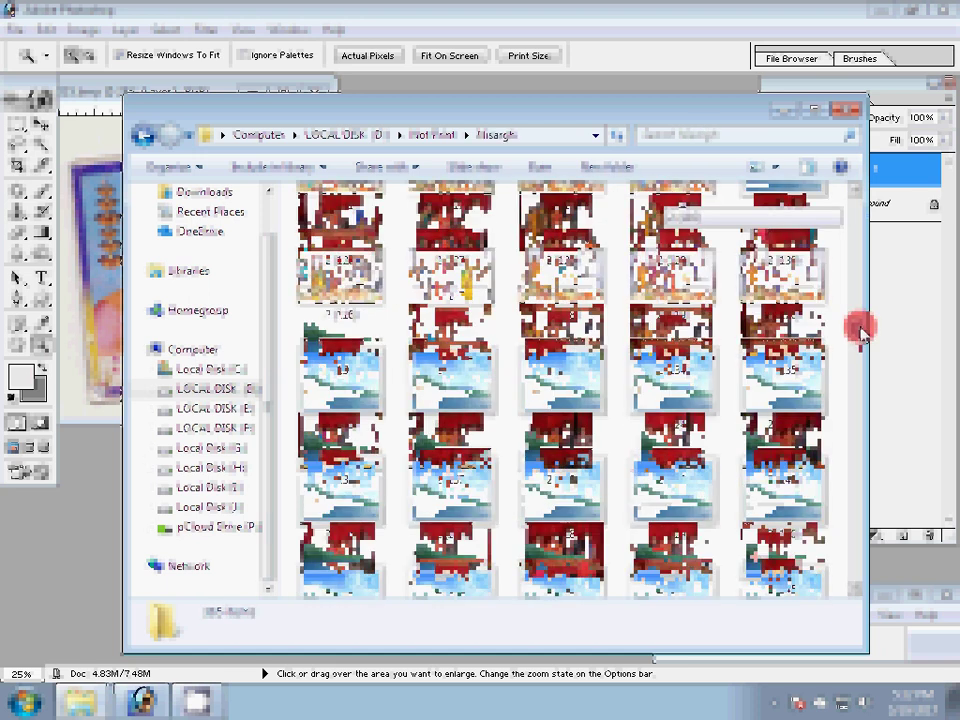
{"action": "left_click", "coordinate": [860, 330]}
{"action": "left_click", "coordinate": [860, 330]}
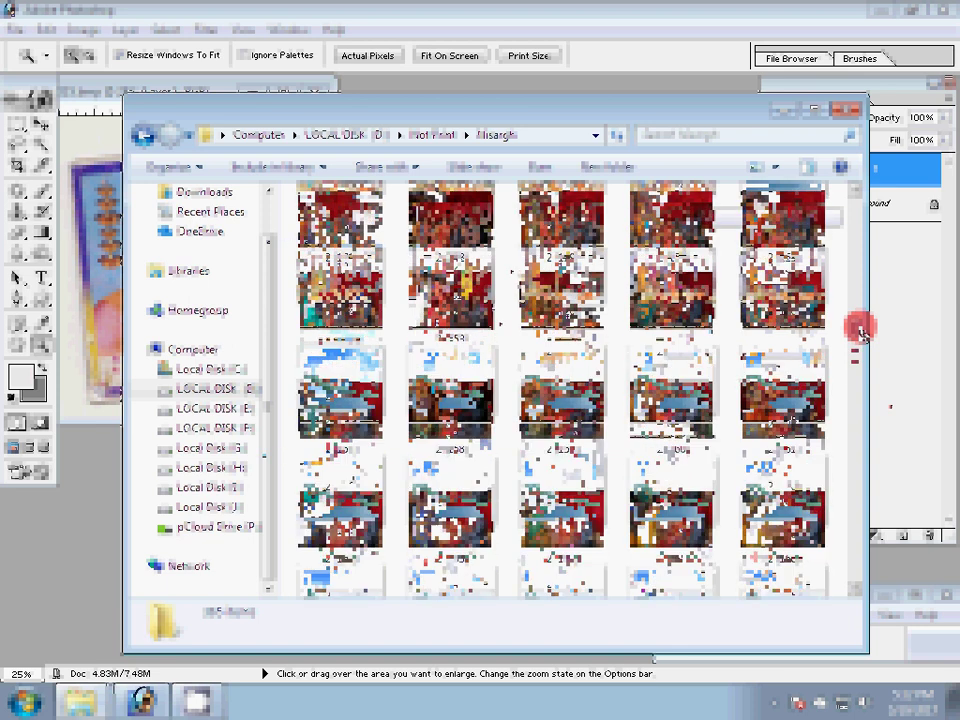
{"action": "left_click", "coordinate": [860, 330]}
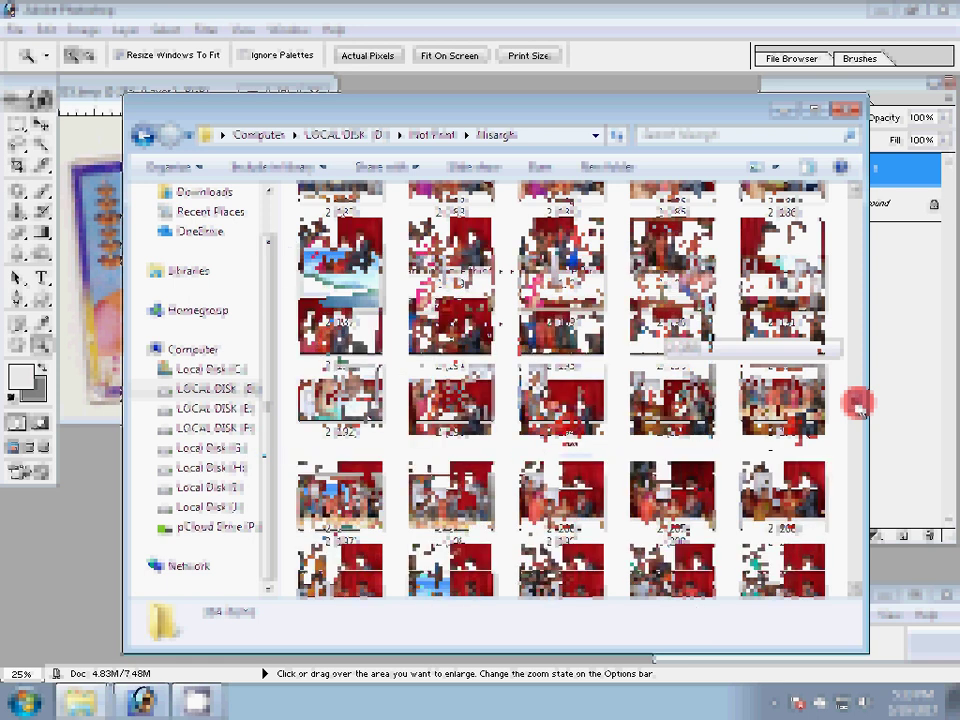
{"action": "left_click_drag", "start_coordinate": [856, 405], "coordinate": [856, 425]}
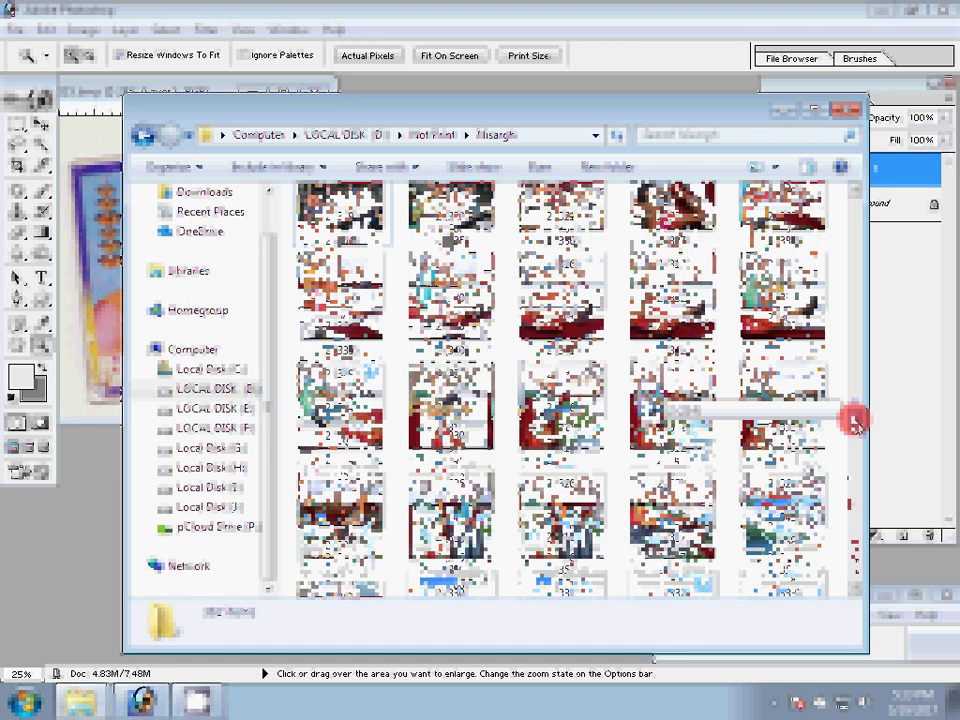
{"action": "left_click_drag", "start_coordinate": [855, 422], "coordinate": [855, 567]}
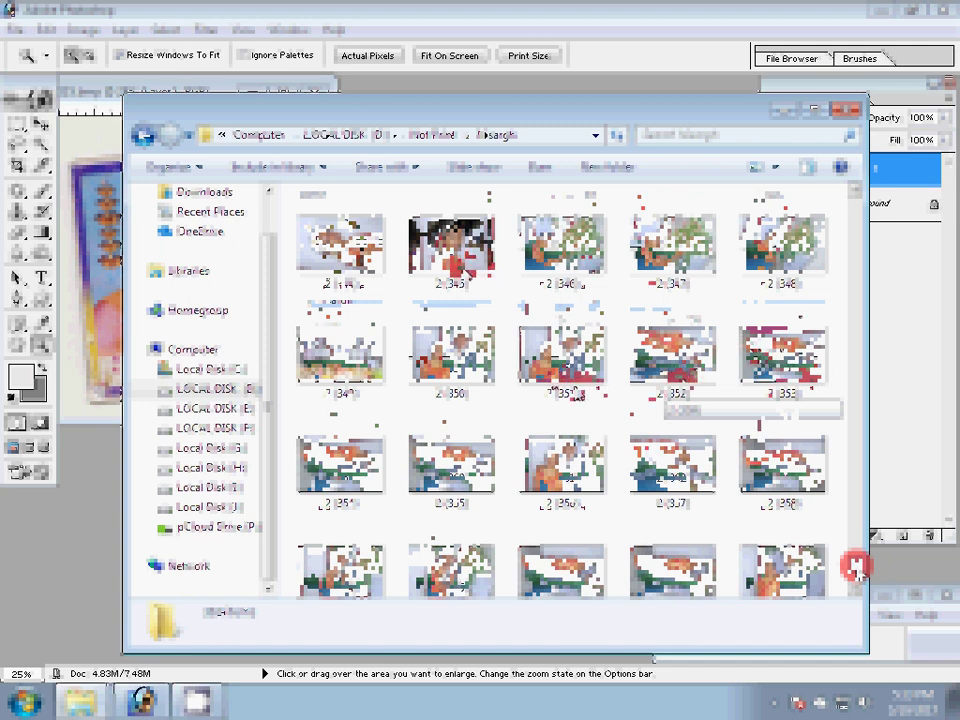
{"action": "key", "text": "BackSpace"}
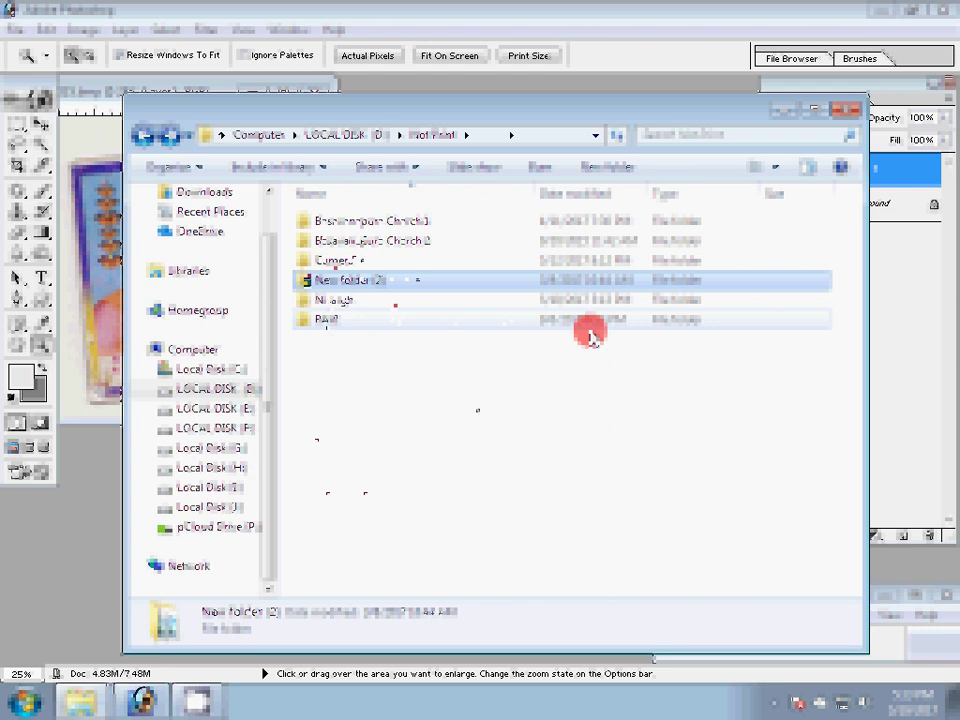
Go from Hot Print to folder B, view folder D's images, then return to B.
{"action": "left_click", "coordinate": [589, 322]}
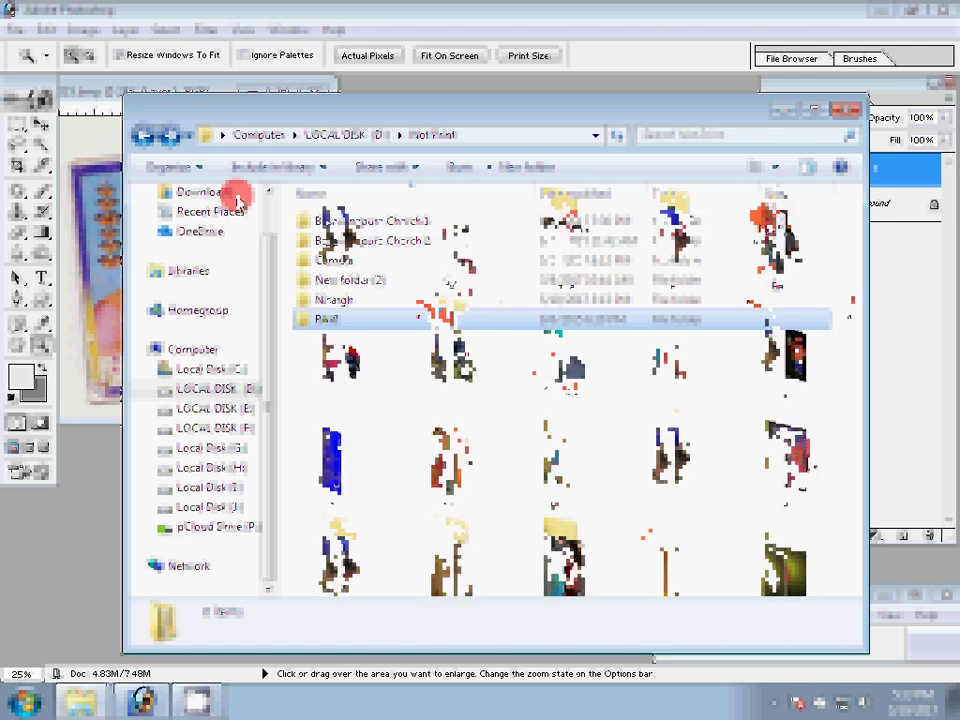
{"action": "key", "text": "alt+Left"}
{"action": "left_click", "coordinate": [655, 375]}
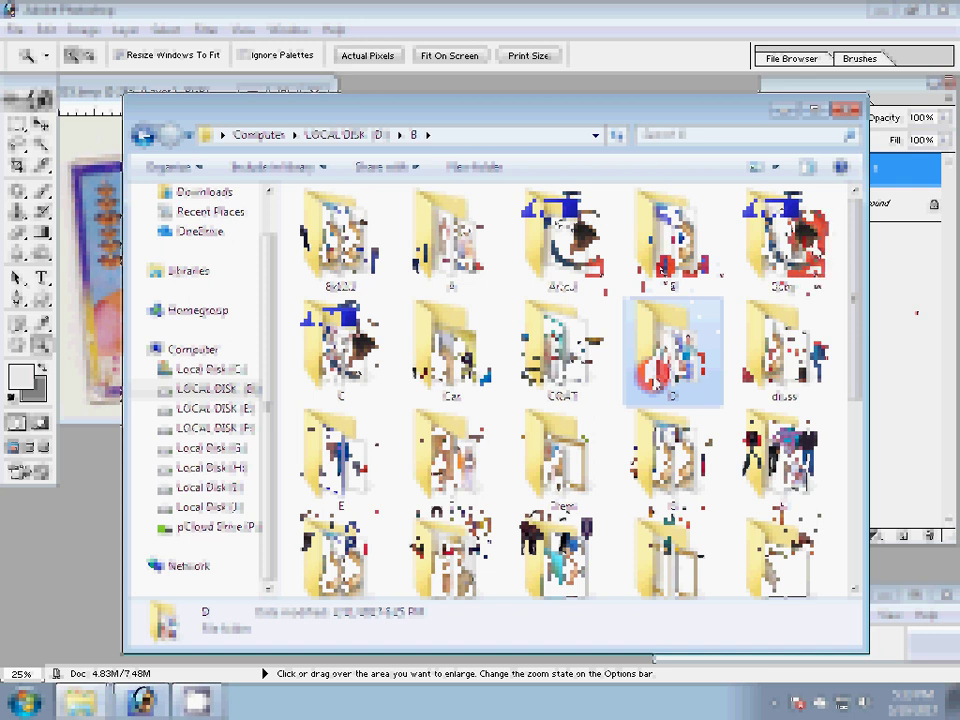
{"action": "double_click", "coordinate": [682, 322]}
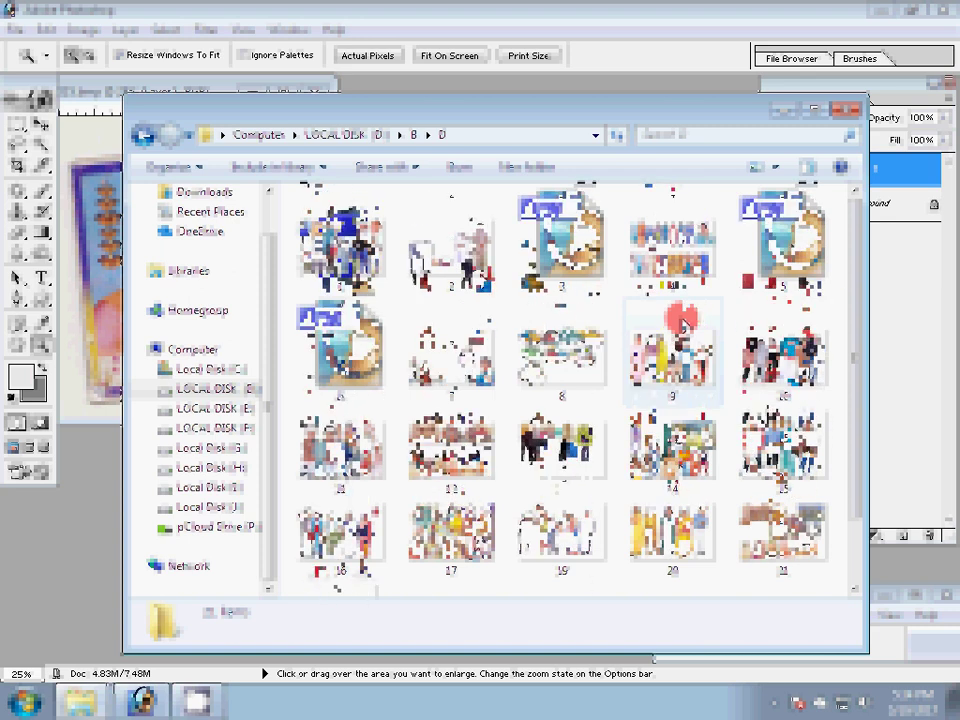
{"action": "scroll", "coordinate": [455, 514], "scroll_direction": "down", "scroll_amount": 2}
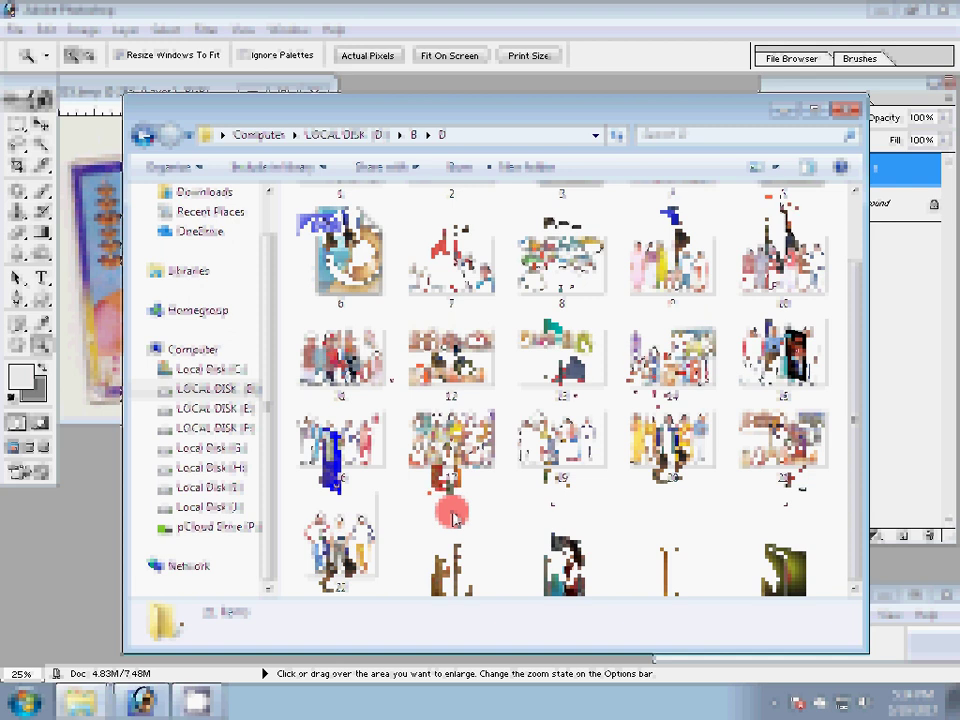
{"action": "key", "text": "BackSpace"}
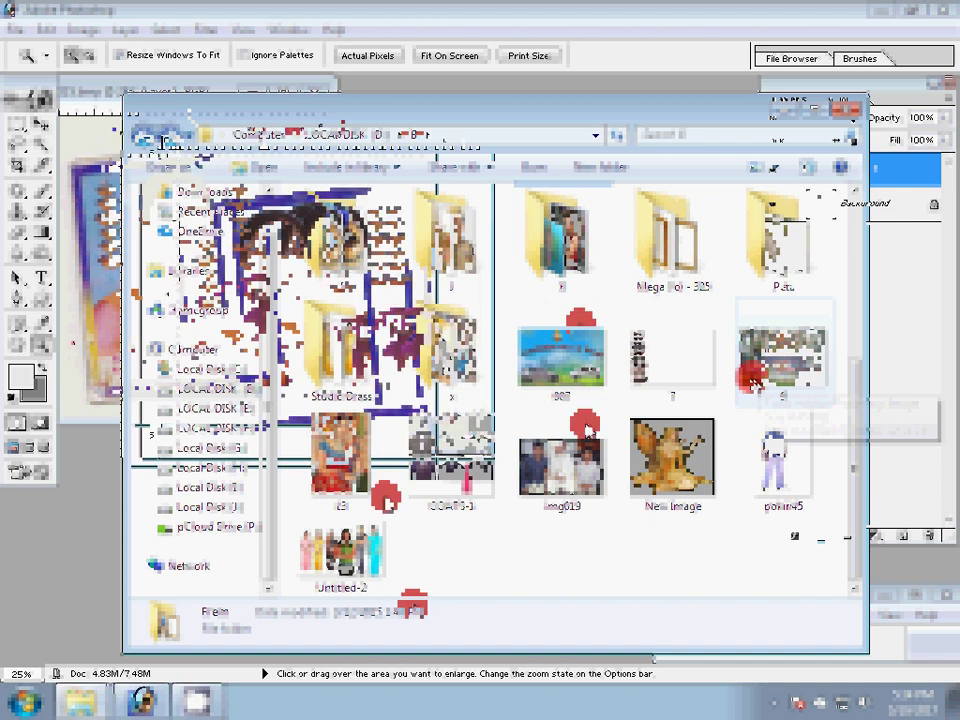
Minimize Explorer to view the layered photo, then restore folder D's window.
{"action": "left_click", "coordinate": [78, 698]}
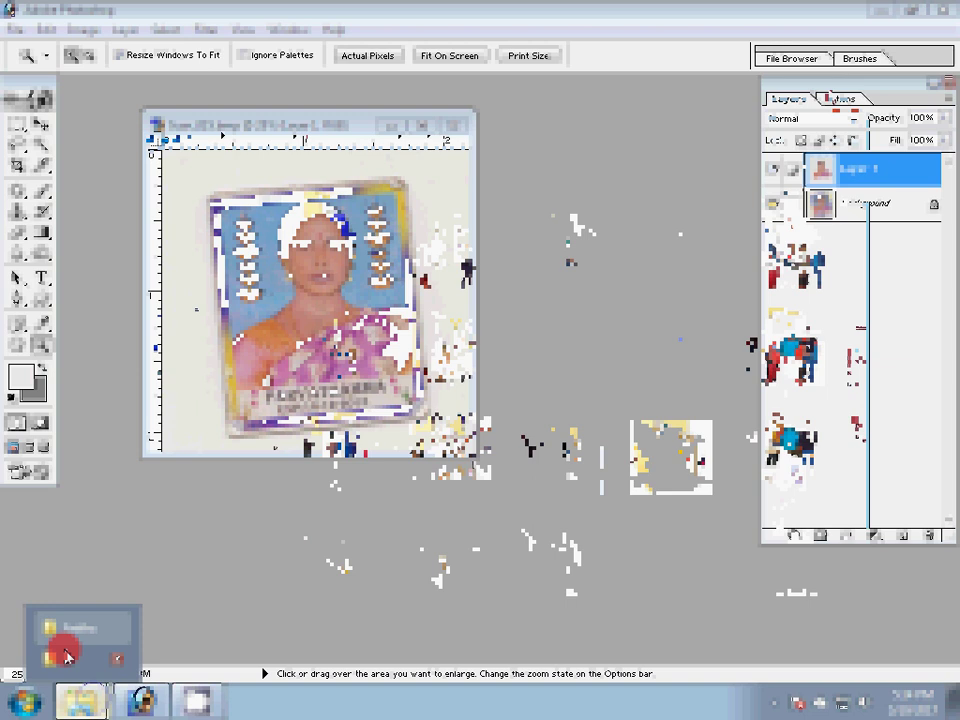
{"action": "left_click", "coordinate": [66, 657]}
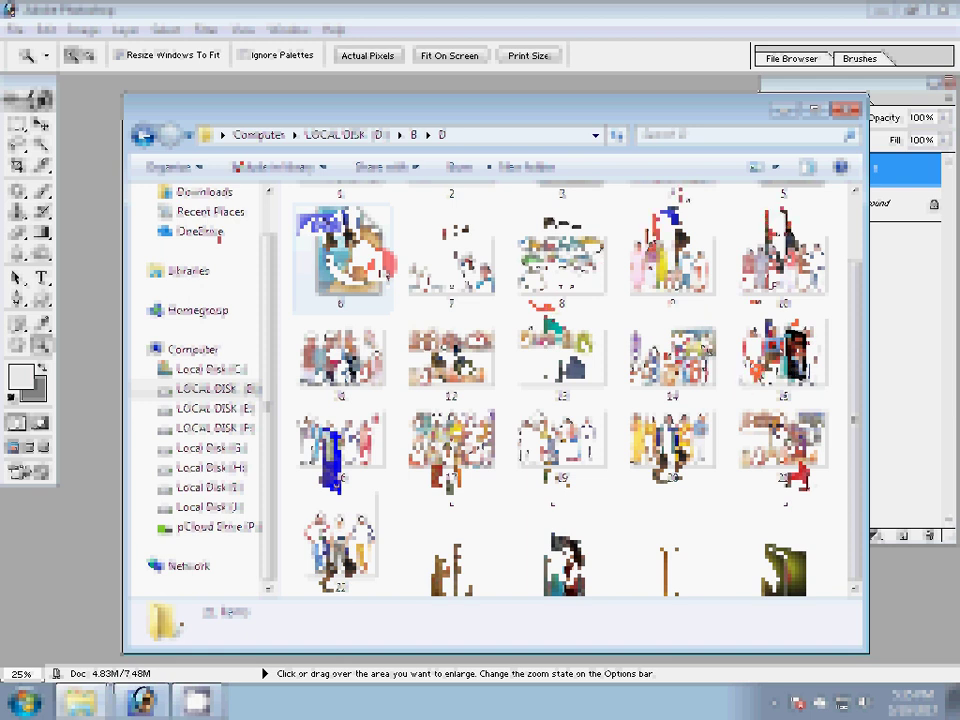
Go up from folder D and open another numbered-image subfolder of B.
{"action": "key", "text": "BackSpace"}
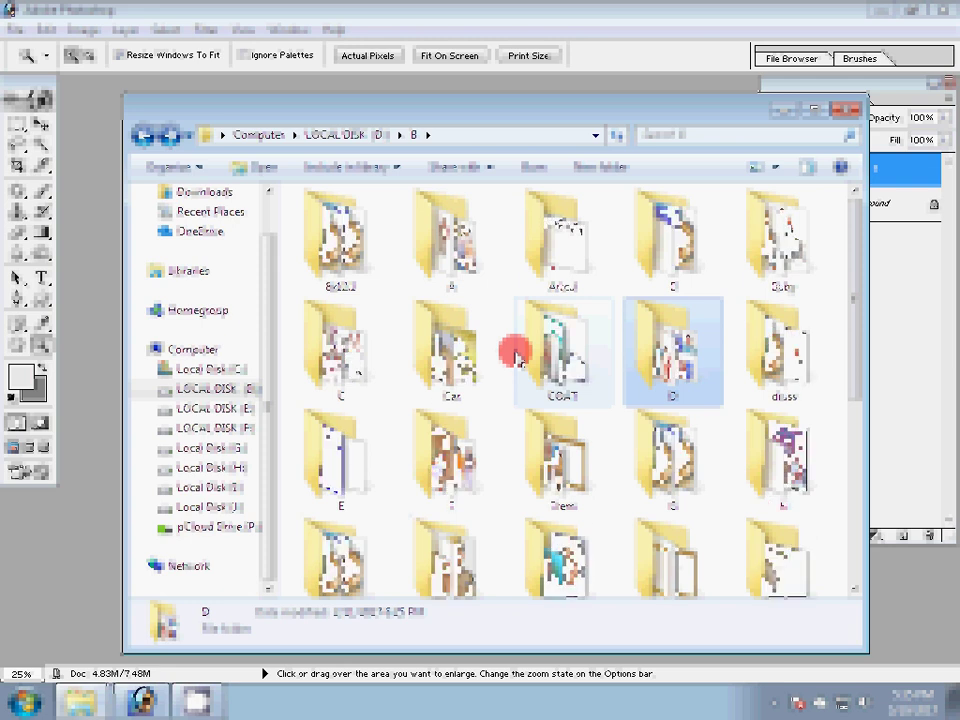
{"action": "key", "text": "Return"}
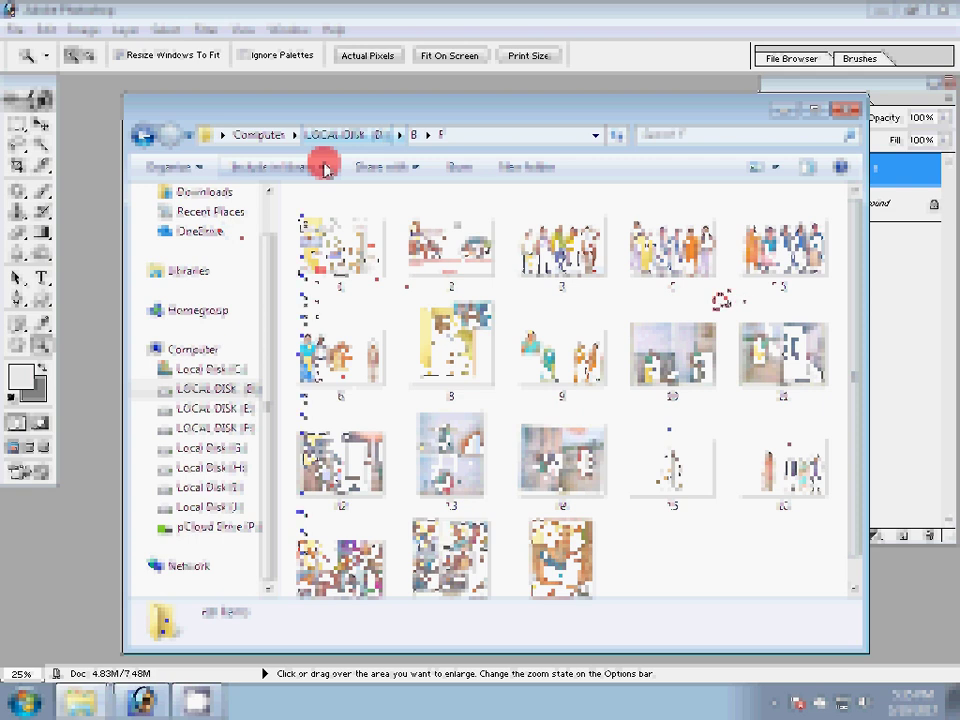
Switch Explorer to Details view and browse Local Disk (I:).
{"action": "left_click", "coordinate": [765, 166]}
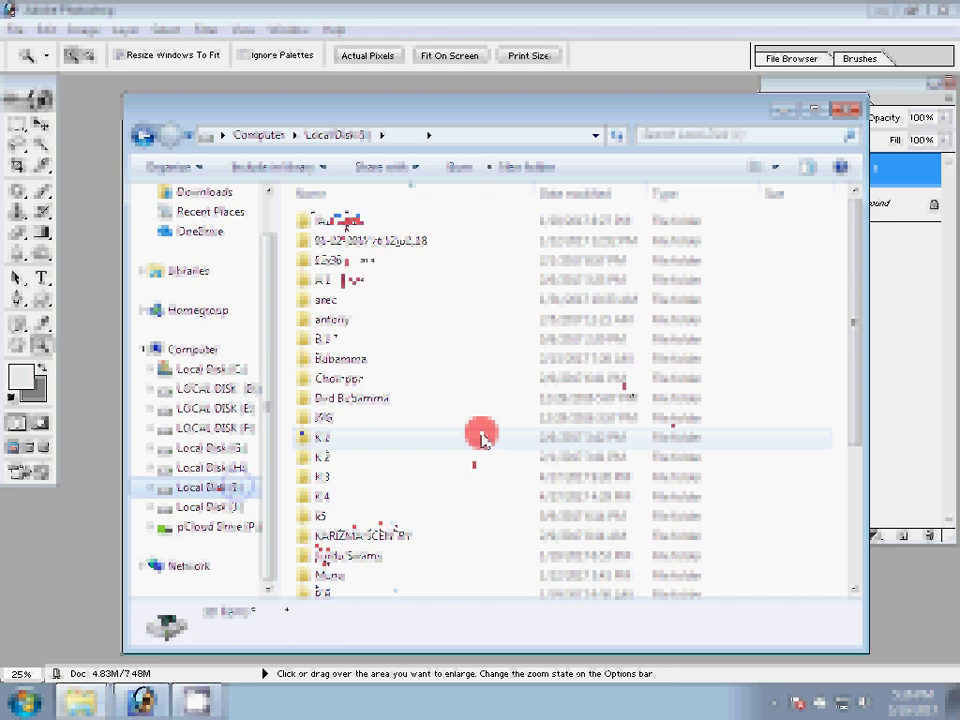
Return to Photoshop and save the photo as a layered Photoshop PSD.
{"action": "left_click", "coordinate": [130, 706]}
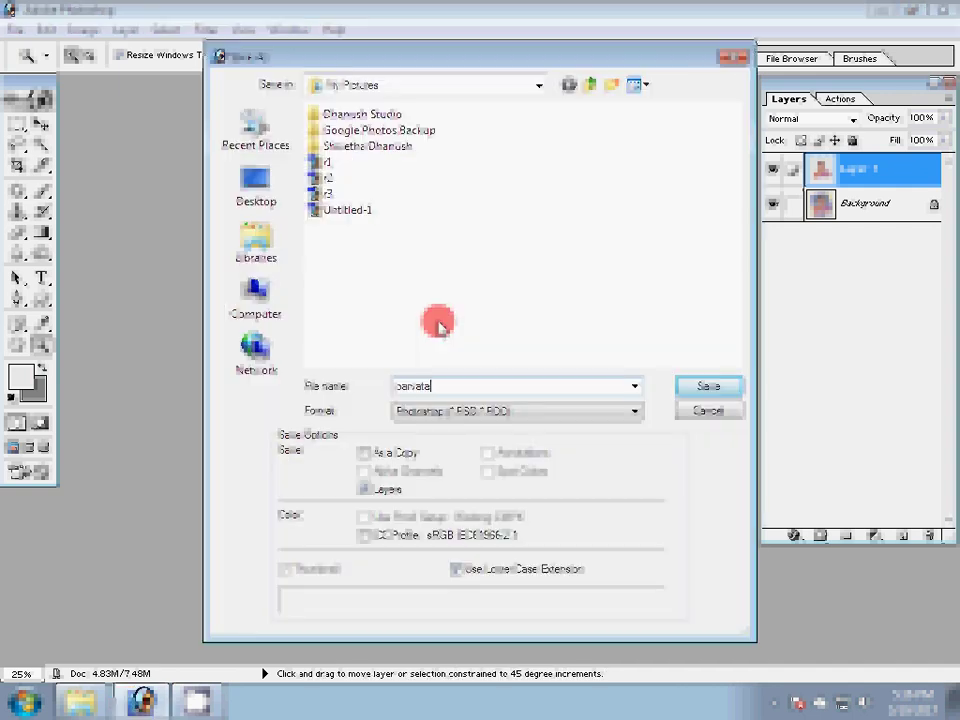
{"action": "key", "text": "Return"}
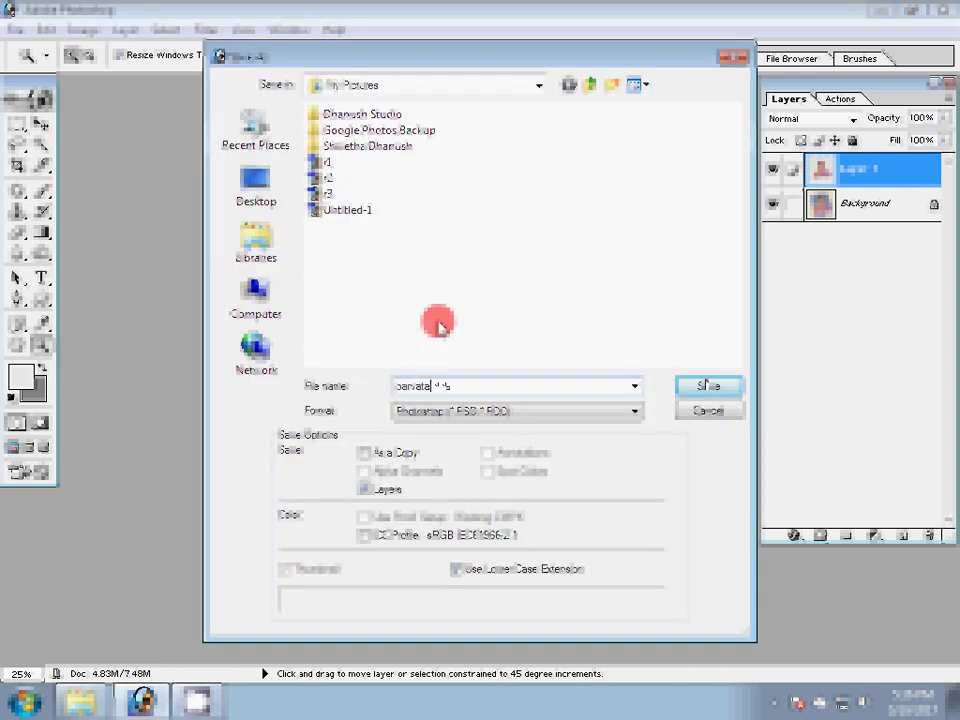